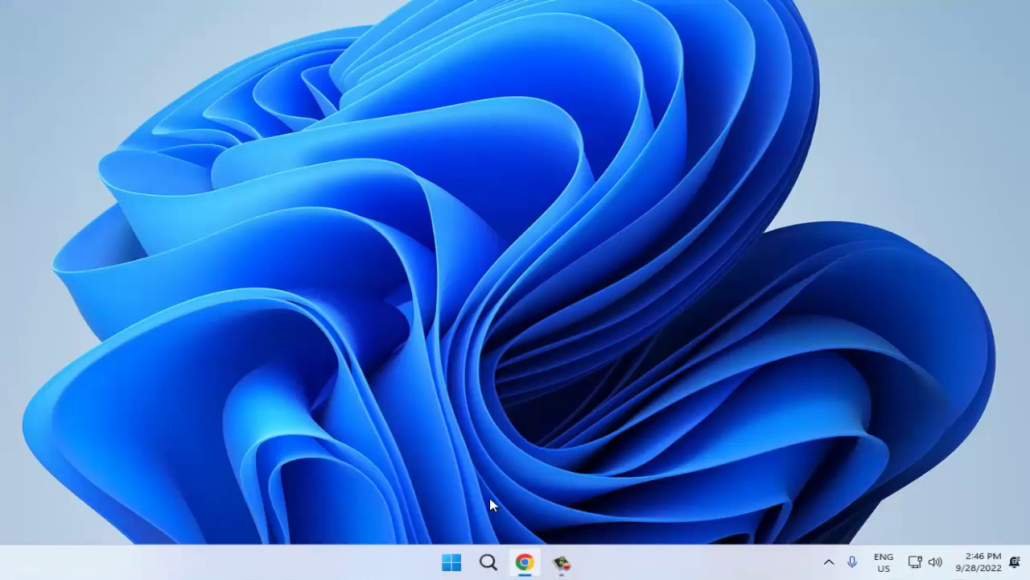
# Open the Start page of the Personalization settings from the Start menu
pyautogui.click(455, 559)
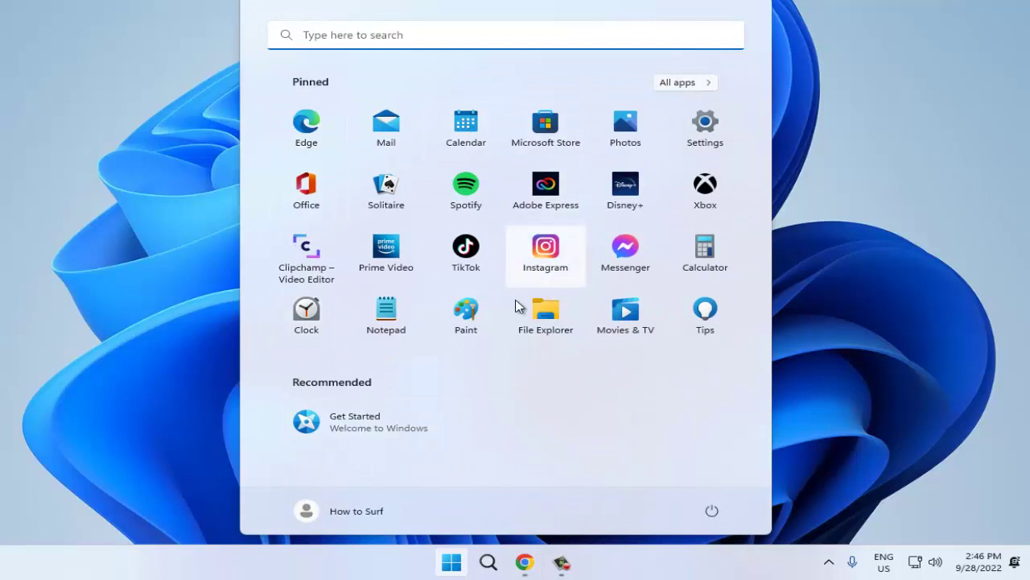
pyautogui.rightClick(568, 373)
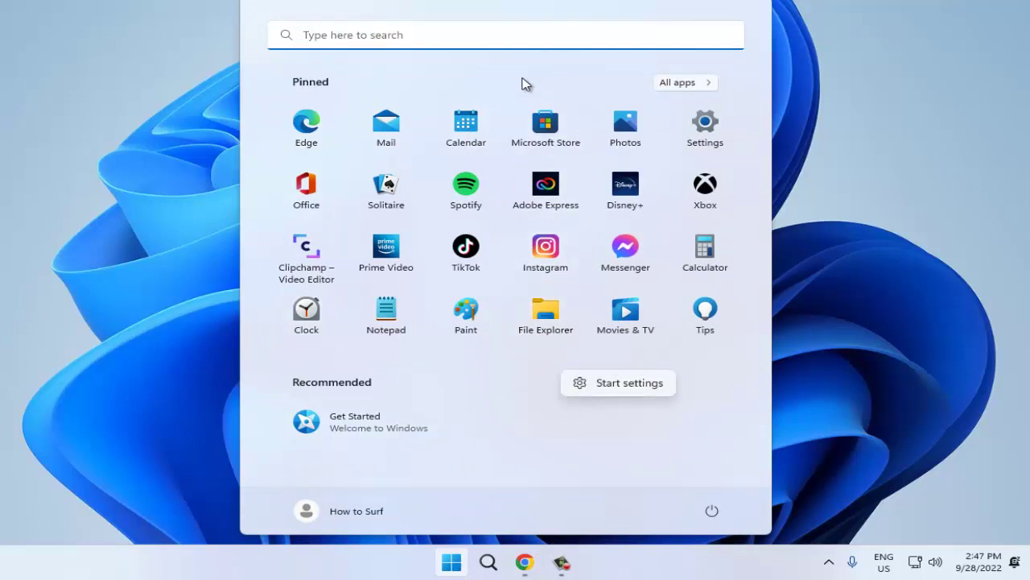
pyautogui.rightClick(482, 74)
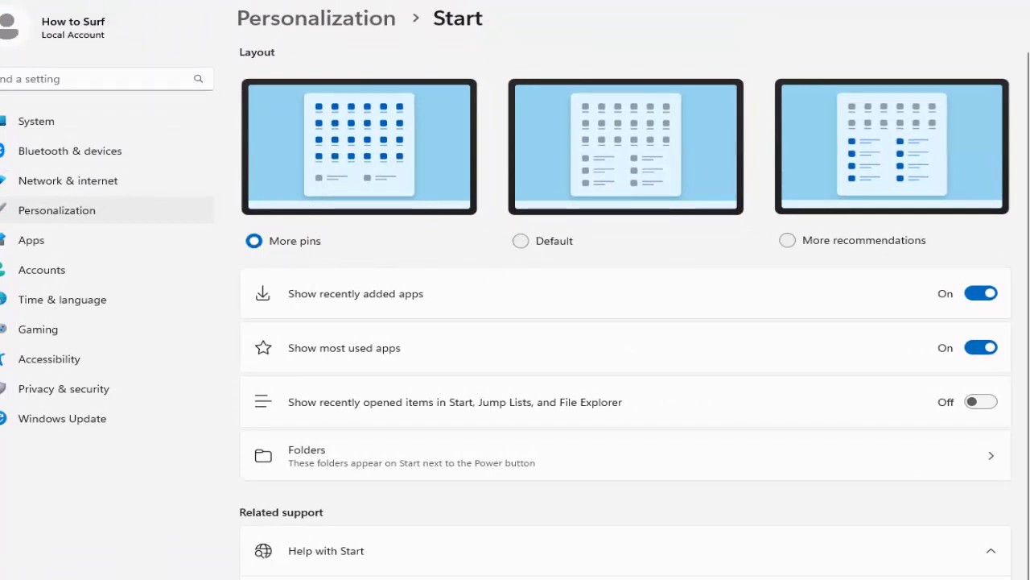
# Try the Default and More recommendations layouts for Start, previewing the Start menu before and after the change
pyautogui.press('super')
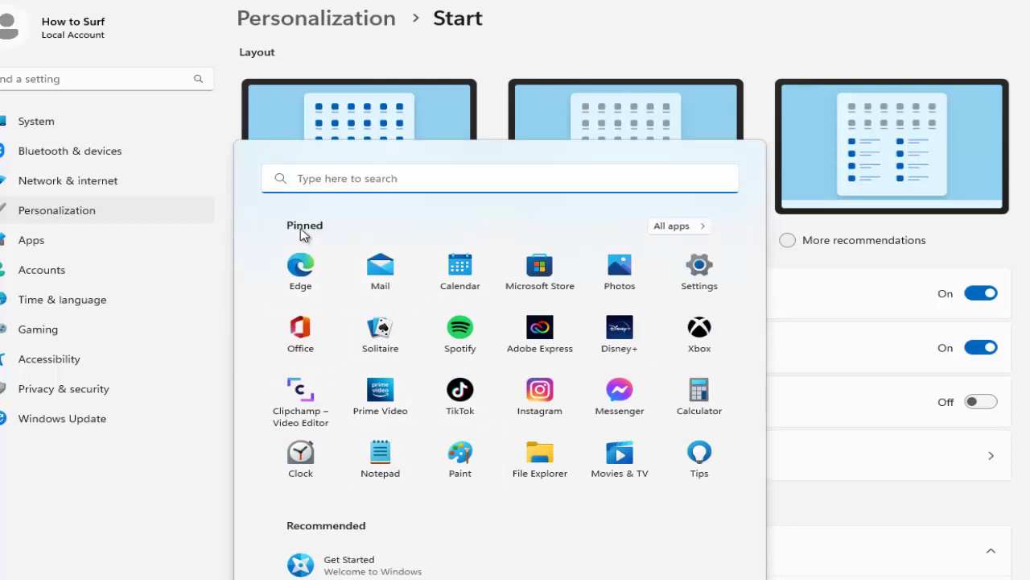
pyautogui.click(809, 281)
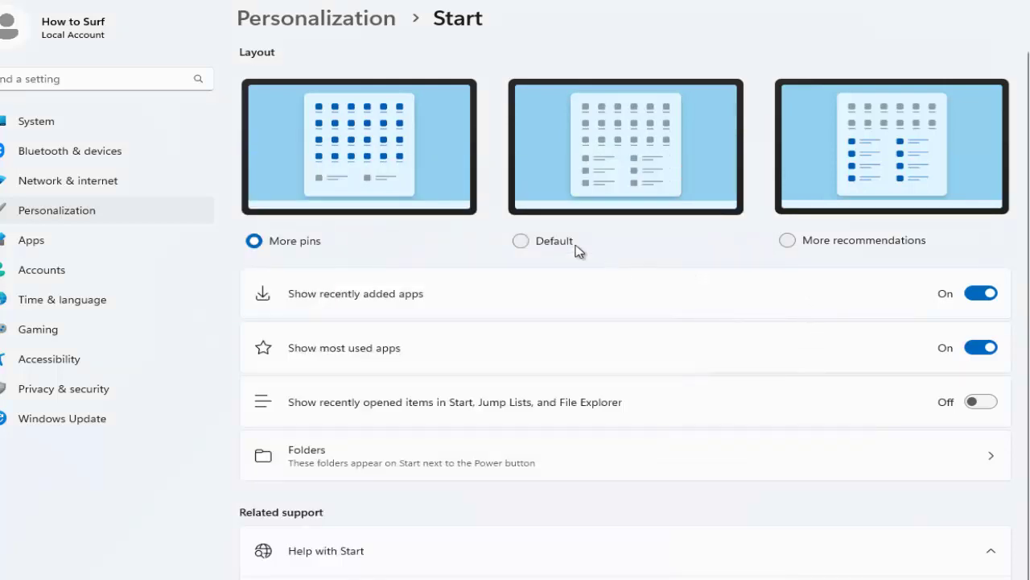
pyautogui.click(520, 241)
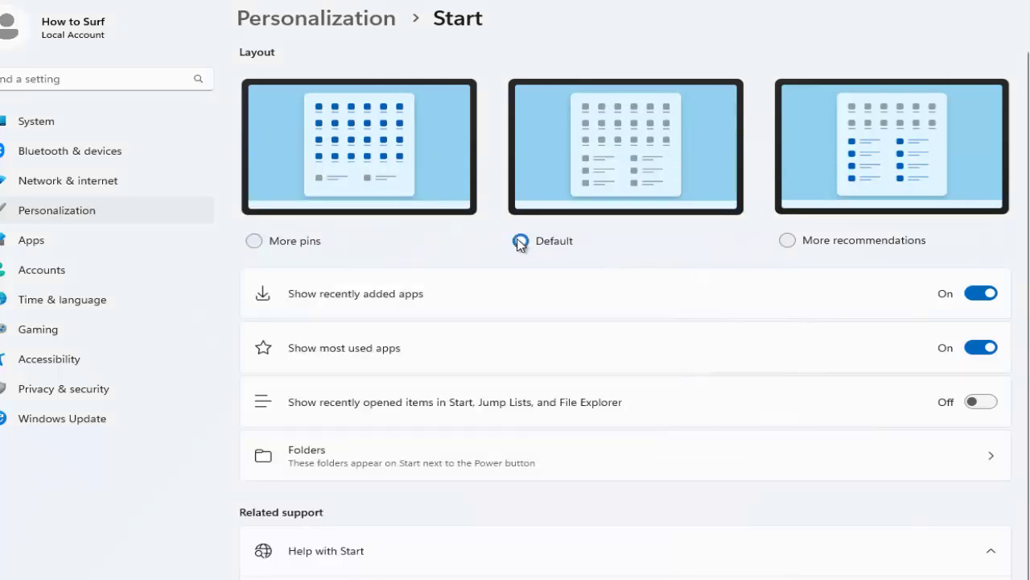
pyautogui.click(785, 242)
pyautogui.press('super')
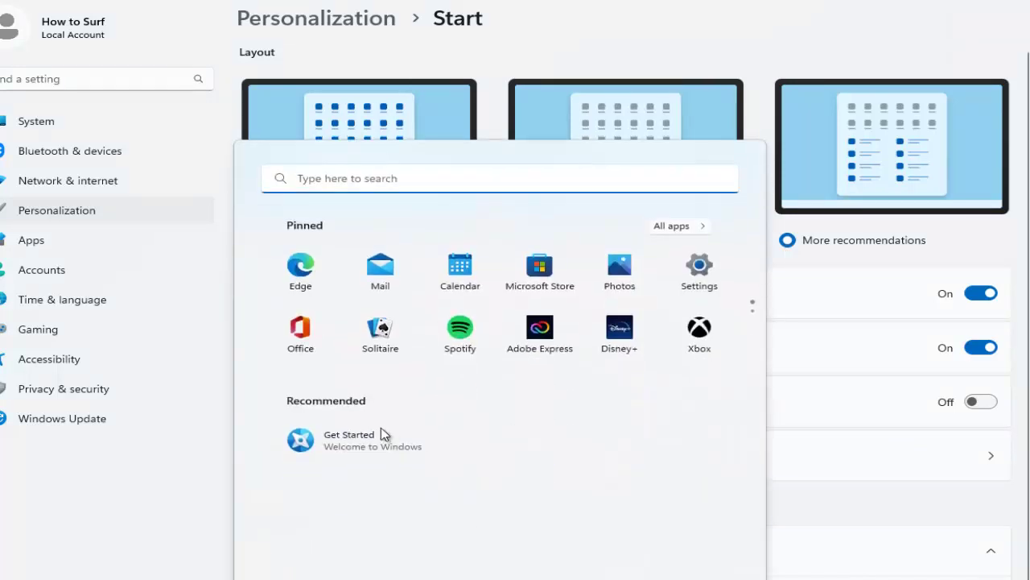
pyautogui.press('super')
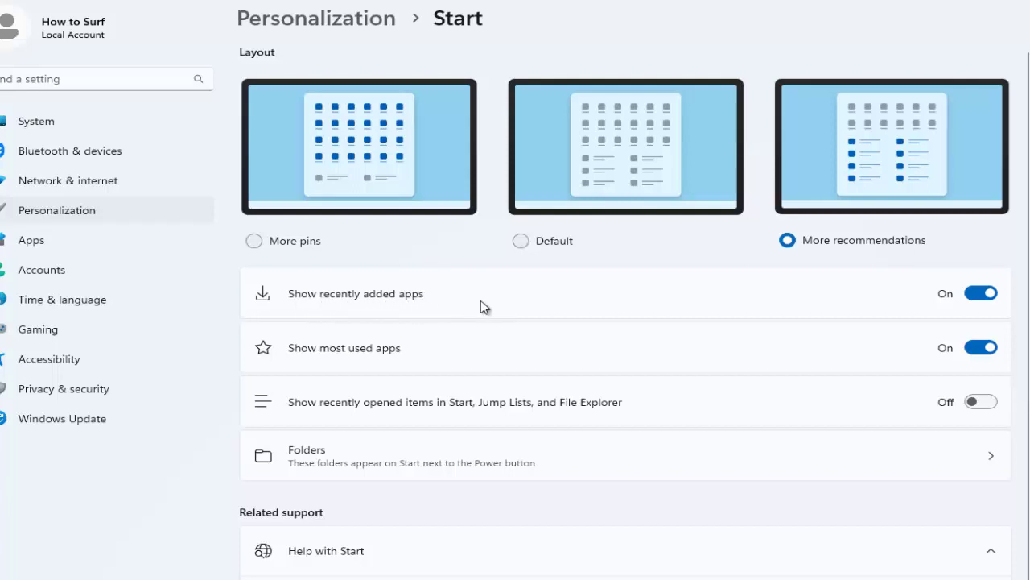
# Turn on showing recently opened items in Start, Jump Lists, and File Explorer
pyautogui.click(984, 295)
pyautogui.click(979, 403)
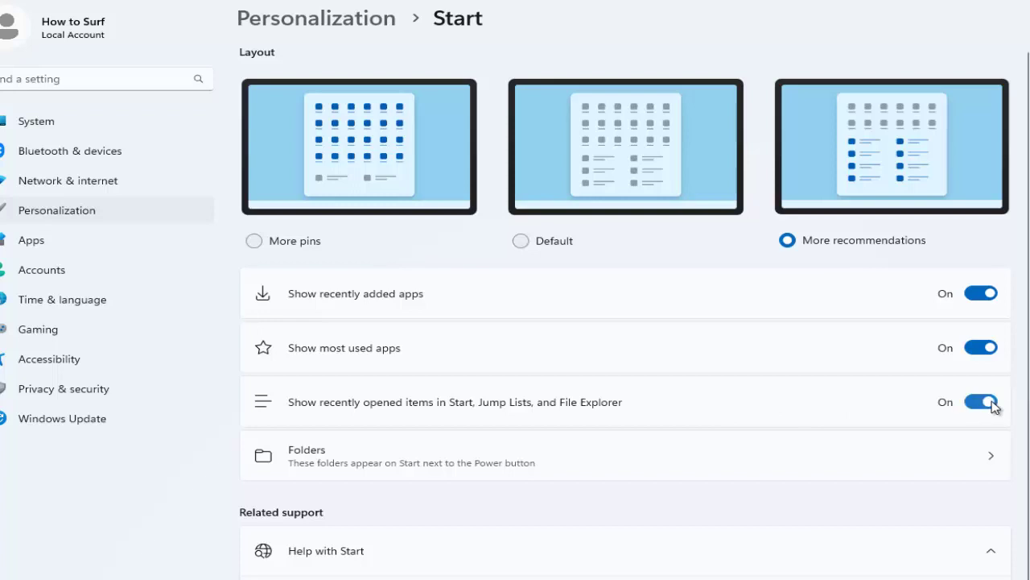
# Enable the Settings, File Explorer, Documents and Downloads folders beside the Power button and check the Start menu
pyautogui.click(451, 464)
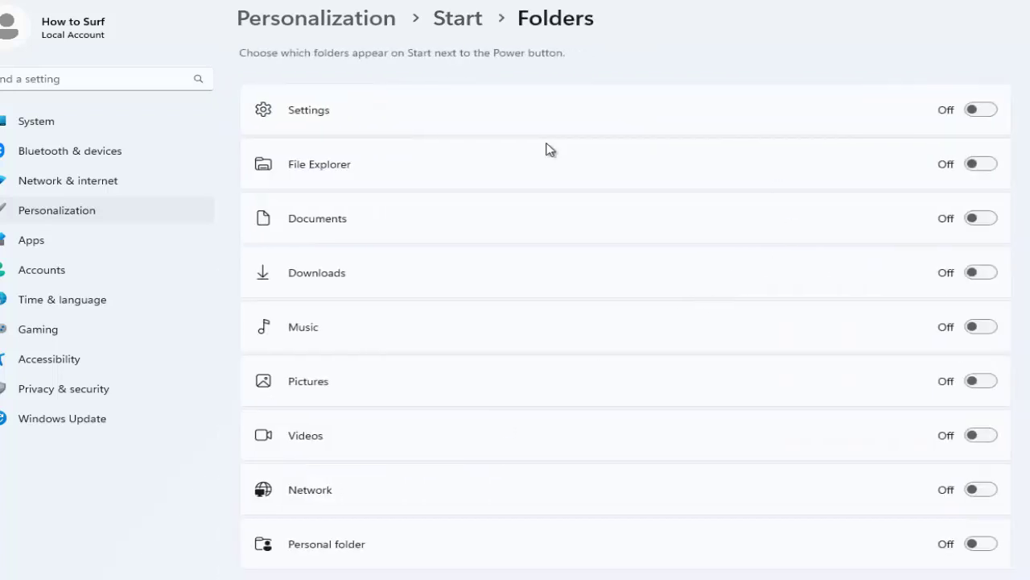
pyautogui.click(992, 111)
pyautogui.click(984, 163)
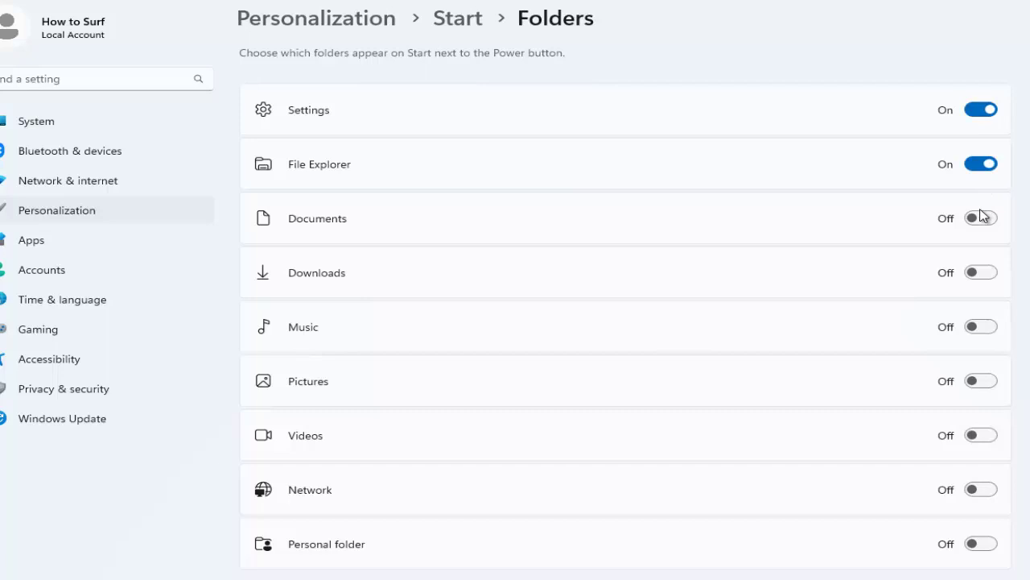
pyautogui.click(985, 217)
pyautogui.click(987, 272)
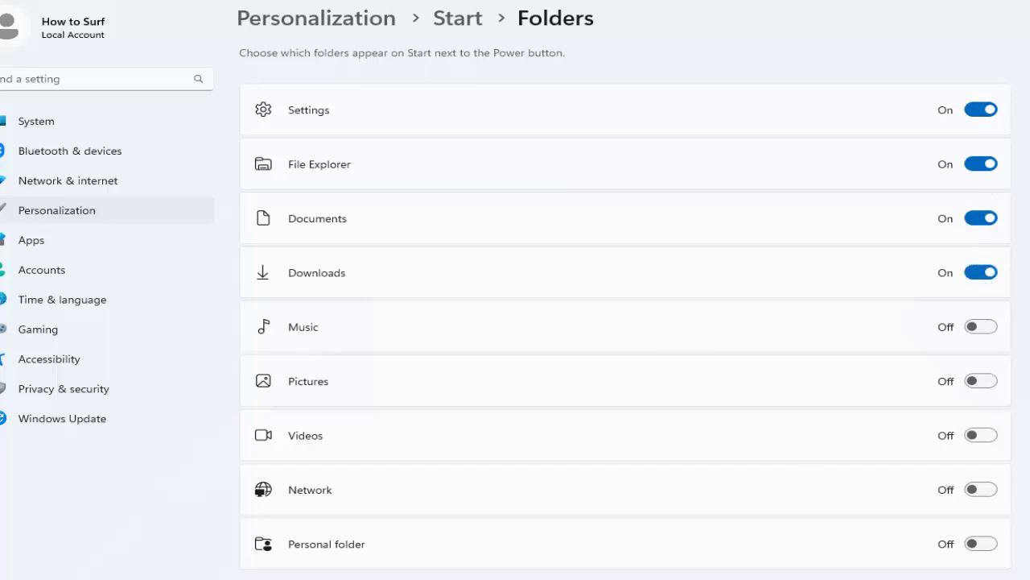
pyautogui.press('super')
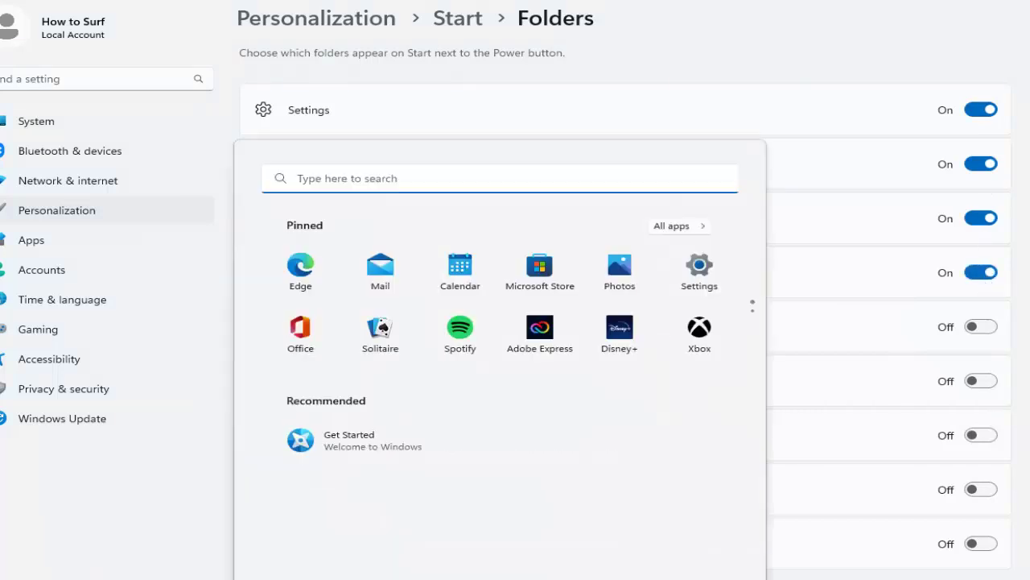
pyautogui.click(672, 229)
pyautogui.click(689, 229)
# Return to the main Start settings page and set the layout to More pins
pyautogui.click(445, 27)
pyautogui.click(445, 26)
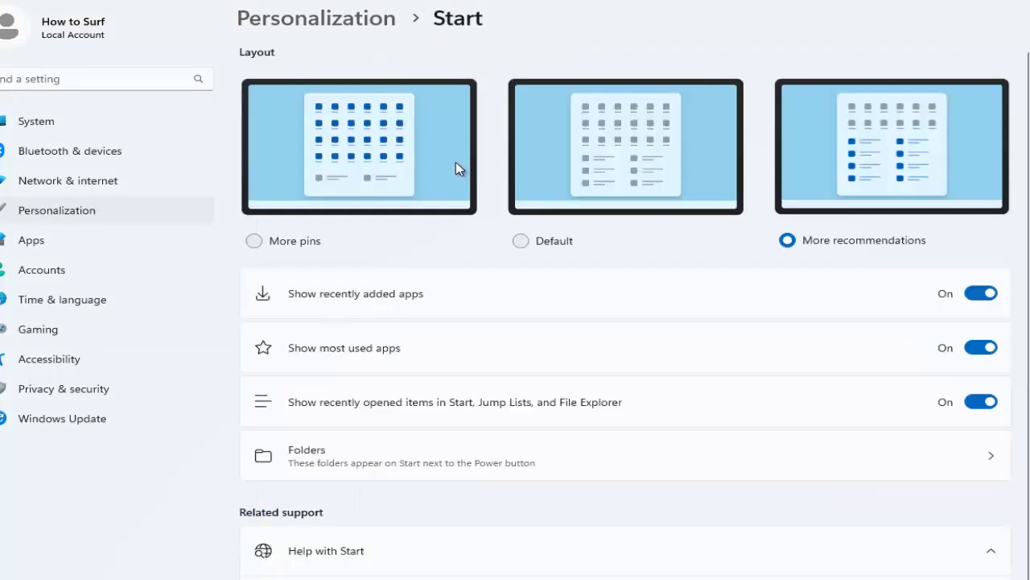
pyautogui.click(344, 243)
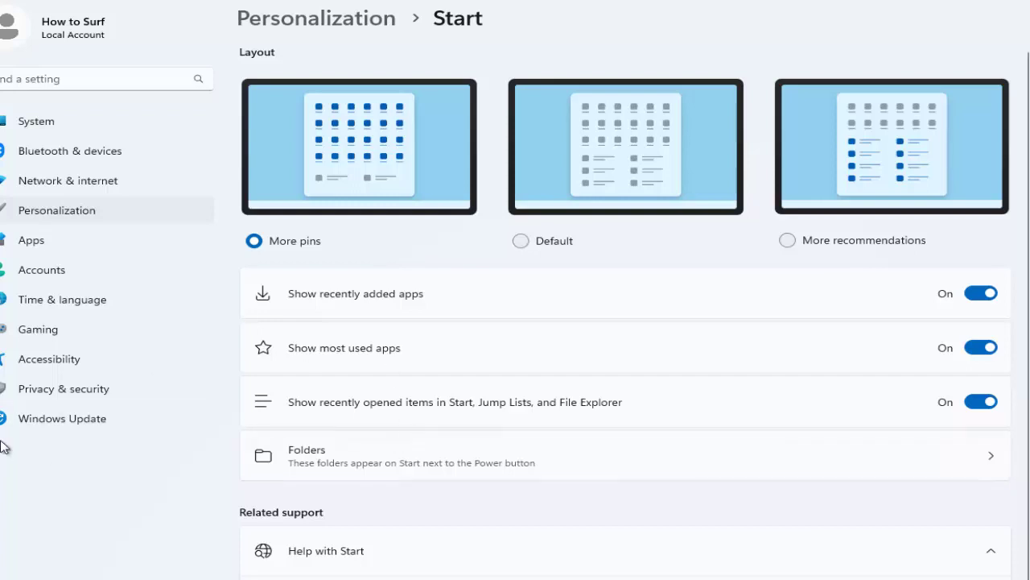
# Group the pinned Solitaire and Spotify apps into a Start menu folder and name it Games
pyautogui.press('super')
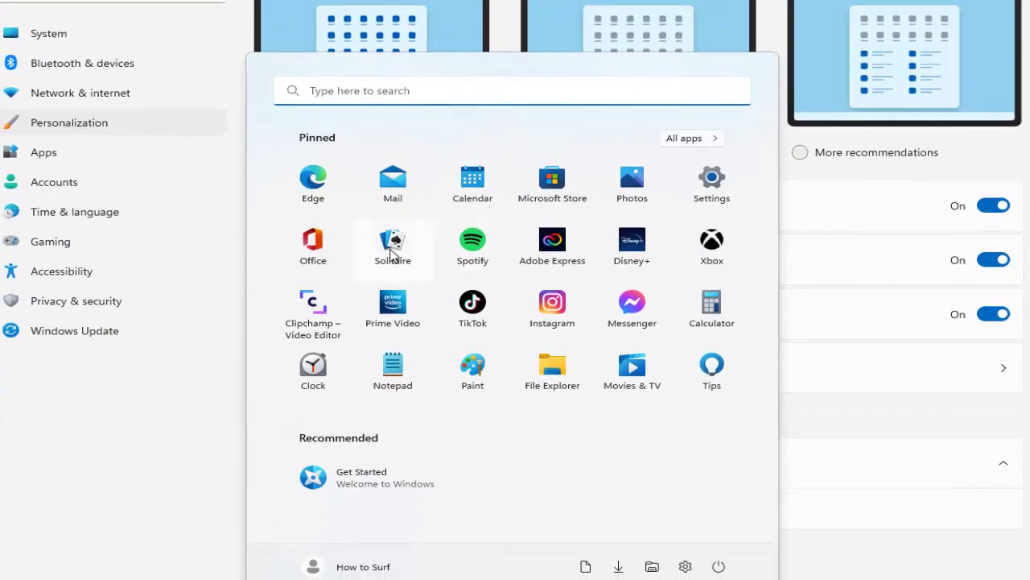
pyautogui.moveTo(394, 257); pyautogui.dragTo(489, 273)
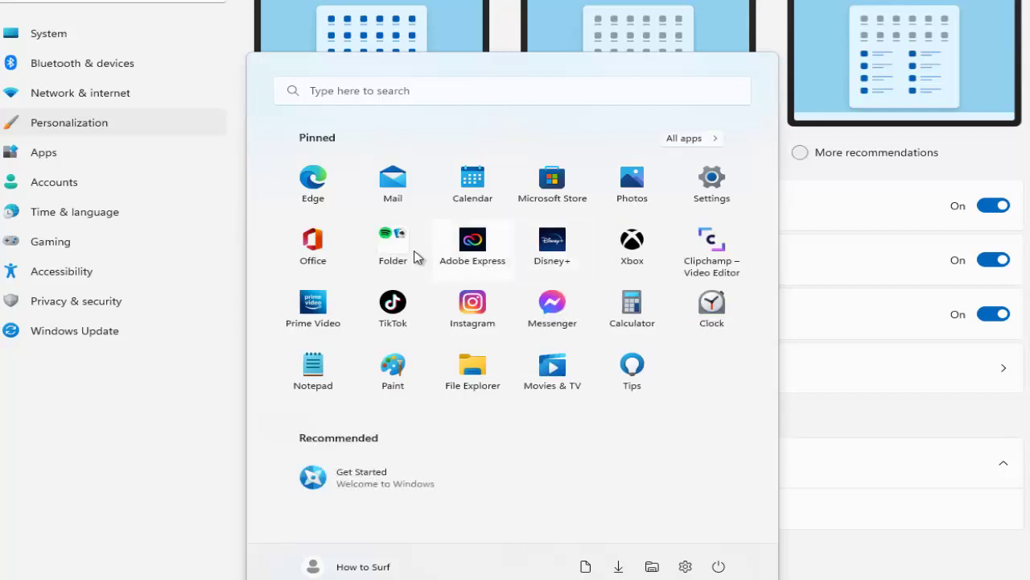
pyautogui.click(396, 259)
pyautogui.click(523, 237)
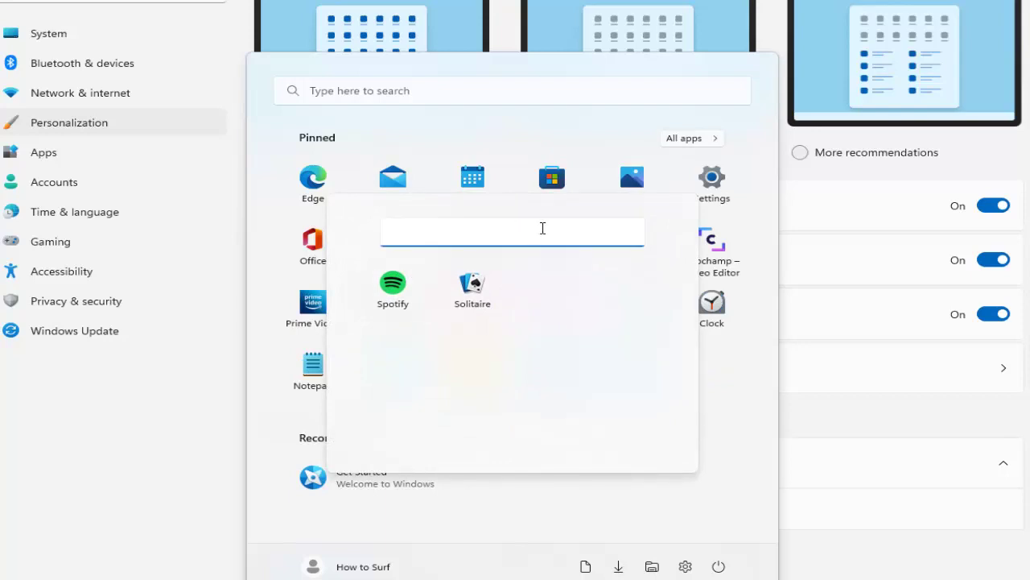
pyautogui.write('Games')
pyautogui.press('Return')
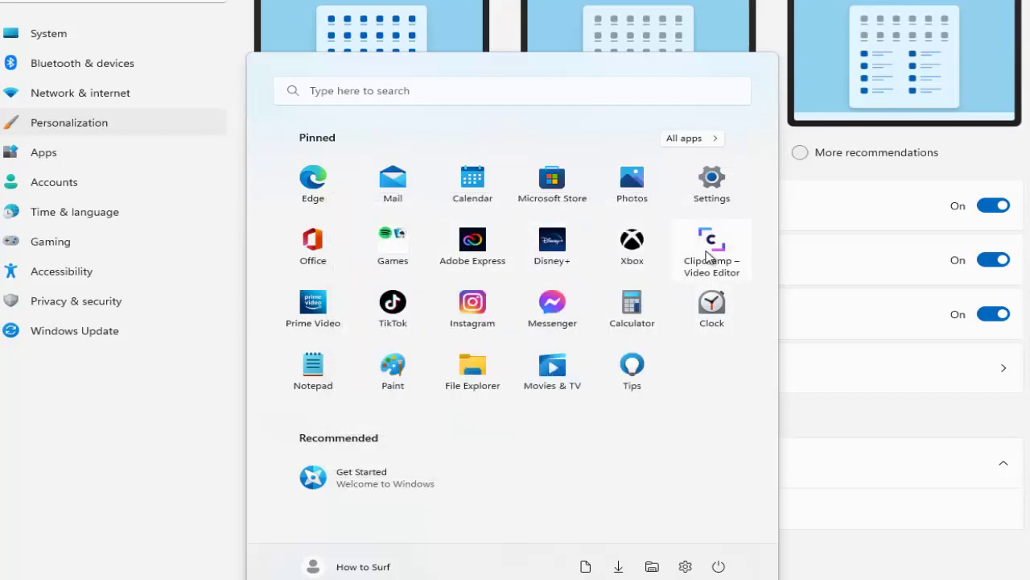
# Add Clipchamp, Adobe Express and Disney+ to the Games folder and move the folder to the first pinned position
pyautogui.moveTo(713, 260); pyautogui.dragTo(394, 251)
pyautogui.moveTo(499, 253); pyautogui.dragTo(395, 246)
pyautogui.moveTo(544, 263); pyautogui.dragTo(426, 267)
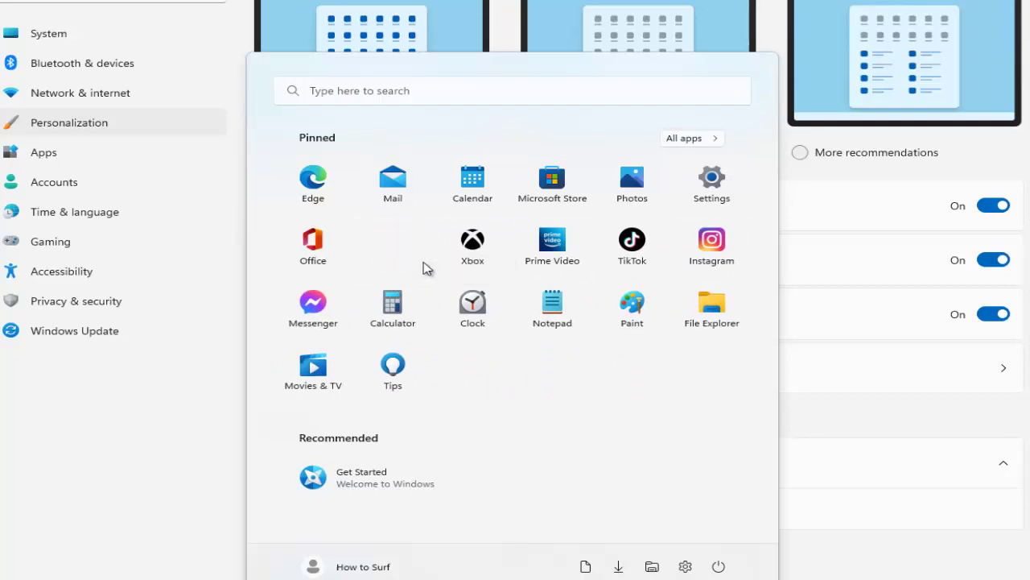
pyautogui.click(314, 181)
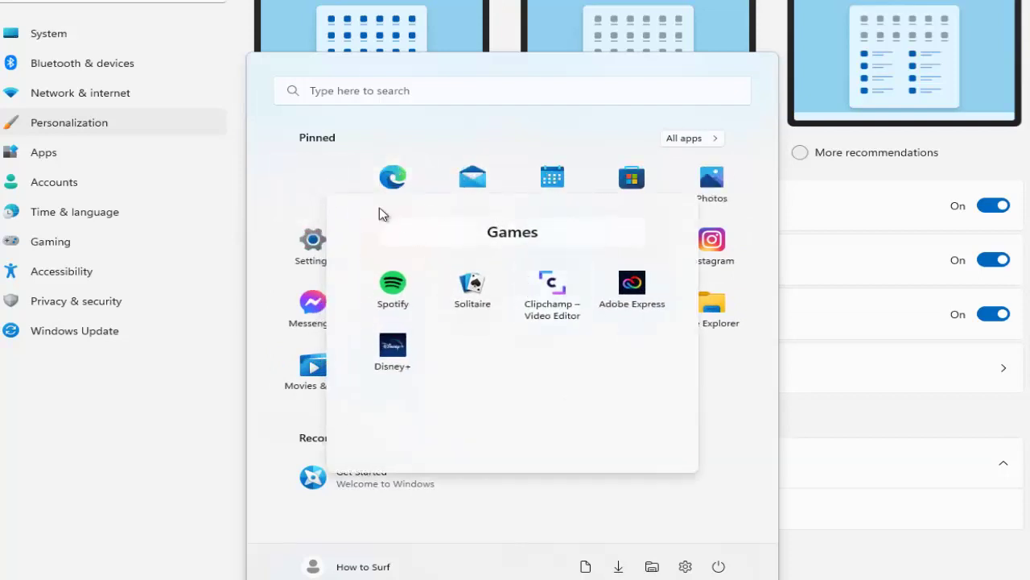
pyautogui.click(366, 184)
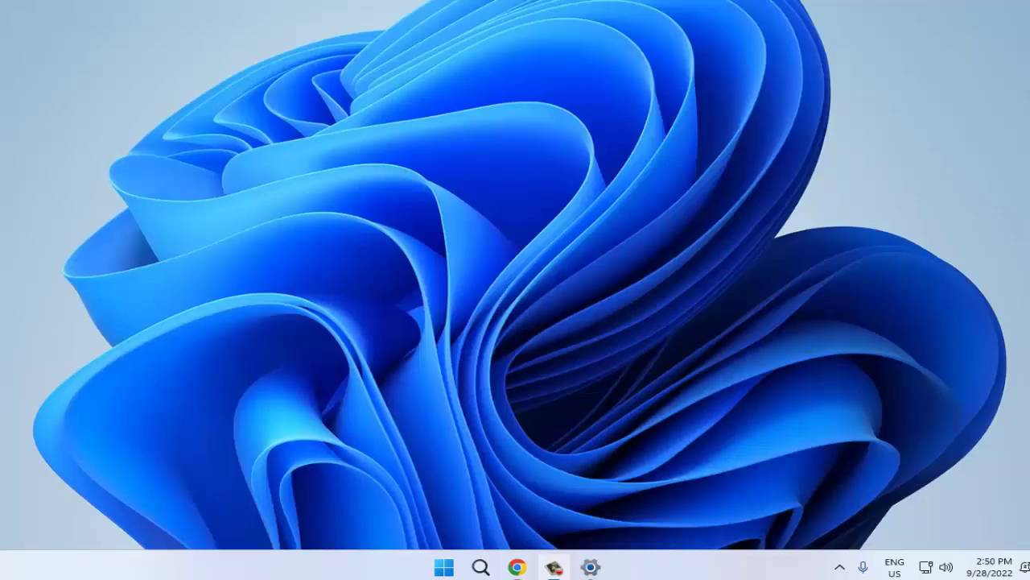
# Raise the system volume with the on-screen volume control, then mute and unmute the sound
pyautogui.press('XF86AudioRaiseVolume')
pyautogui.press('XF86AudioRaiseVolume')
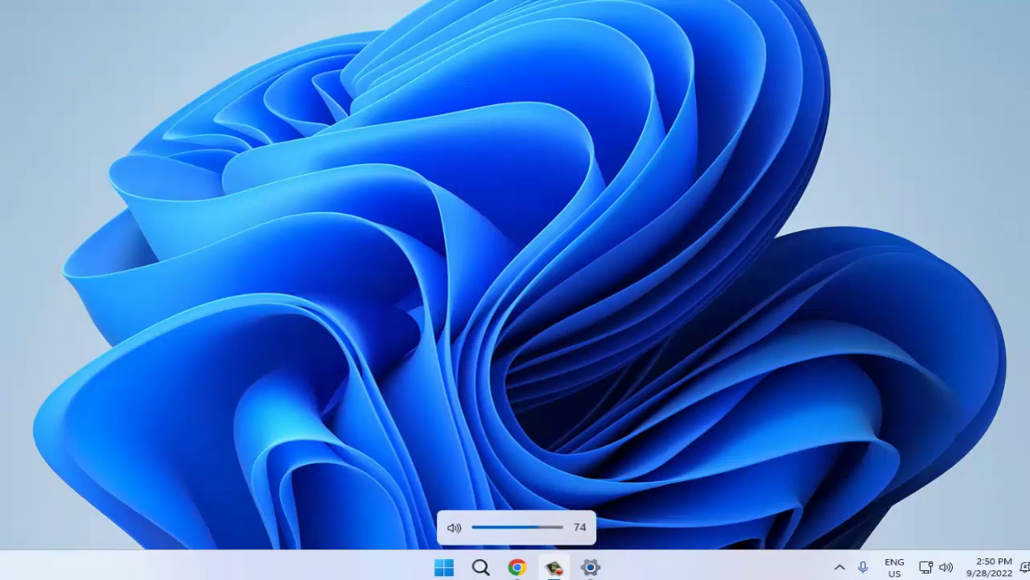
pyautogui.click(520, 522)
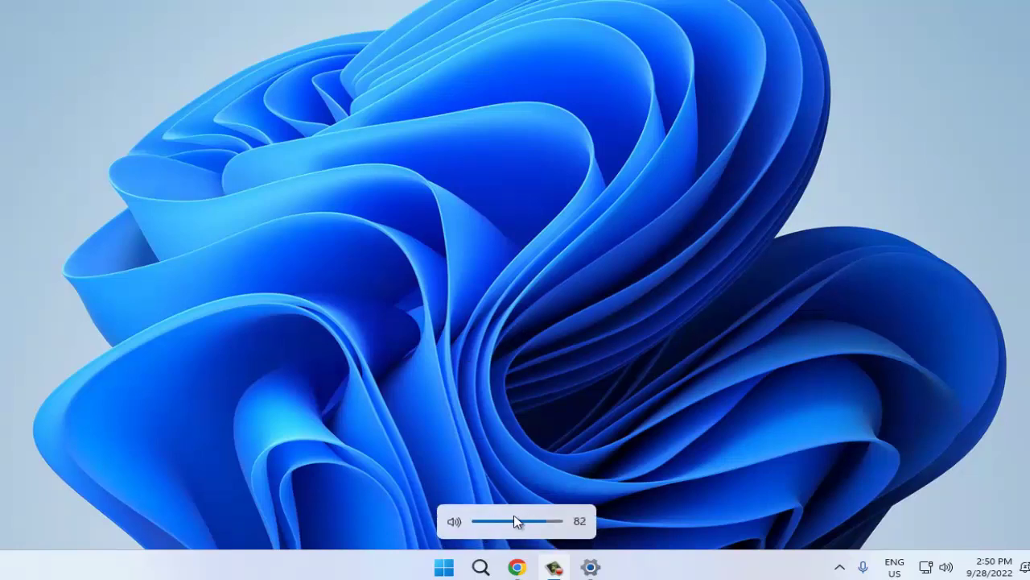
pyautogui.scroll(4, 520, 529)
pyautogui.click(455, 525)
pyautogui.click(459, 523)
pyautogui.moveTo(515, 530)
pyautogui.mouseDown()
pyautogui.moveTo(545, 532)
pyautogui.moveTo(512, 521)
pyautogui.moveTo(548, 523)
pyautogui.moveTo(516, 522)
pyautogui.mouseUp()
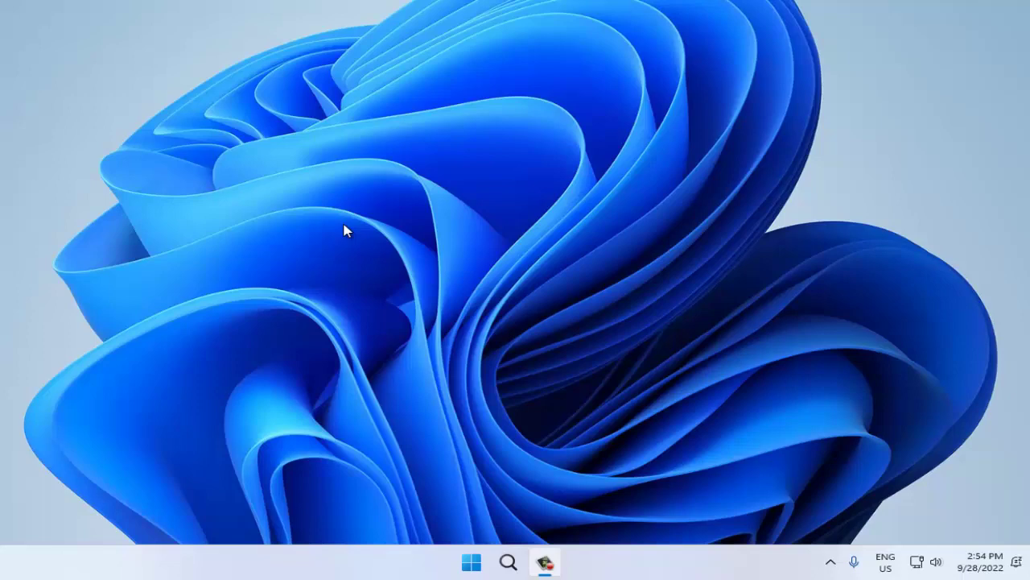
# Create a second virtual desktop in Task View, then add a third one and close it again
pyautogui.press('super+Tab')
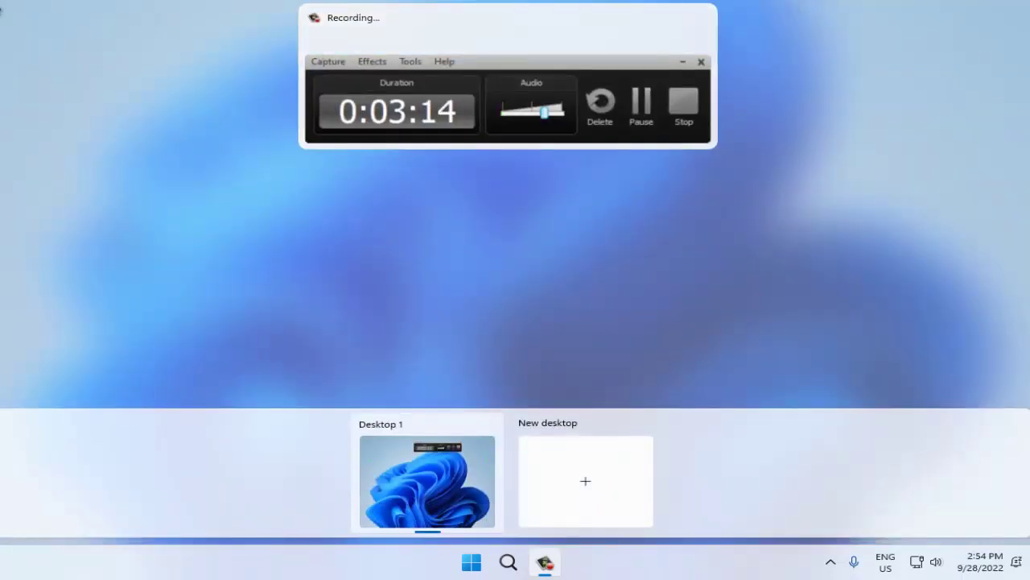
pyautogui.press('super+Tab')
pyautogui.press('super+Tab')
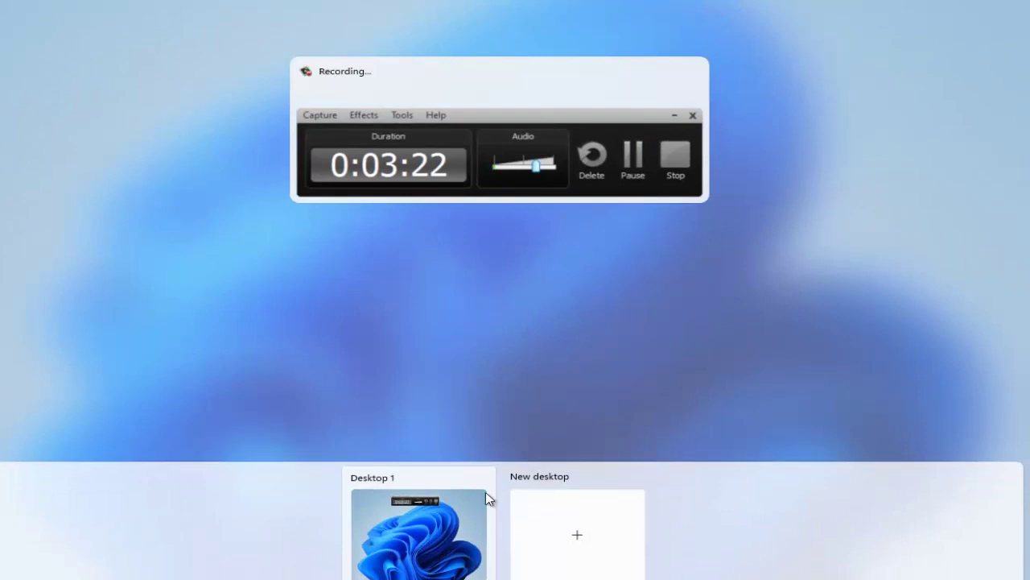
pyautogui.click(555, 524)
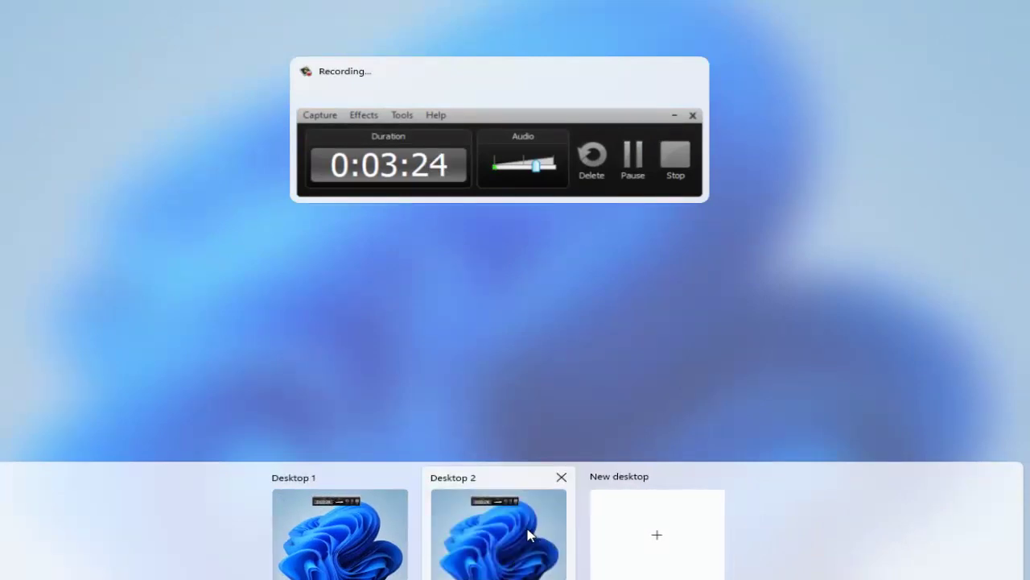
pyautogui.click(651, 532)
pyautogui.click(639, 475)
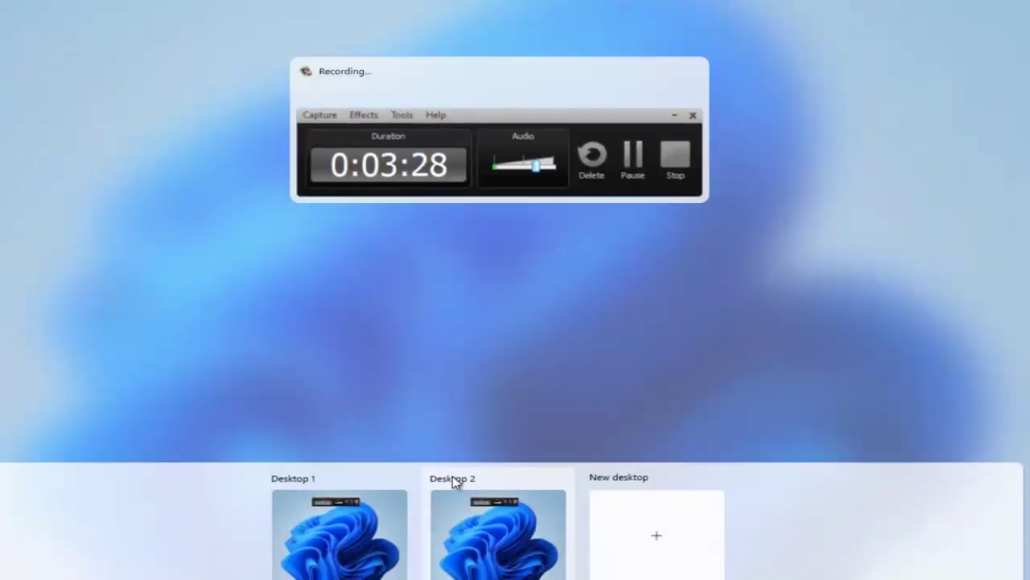
# Bring up the management options for Desktop 2 in Task View
pyautogui.rightClick(457, 478)
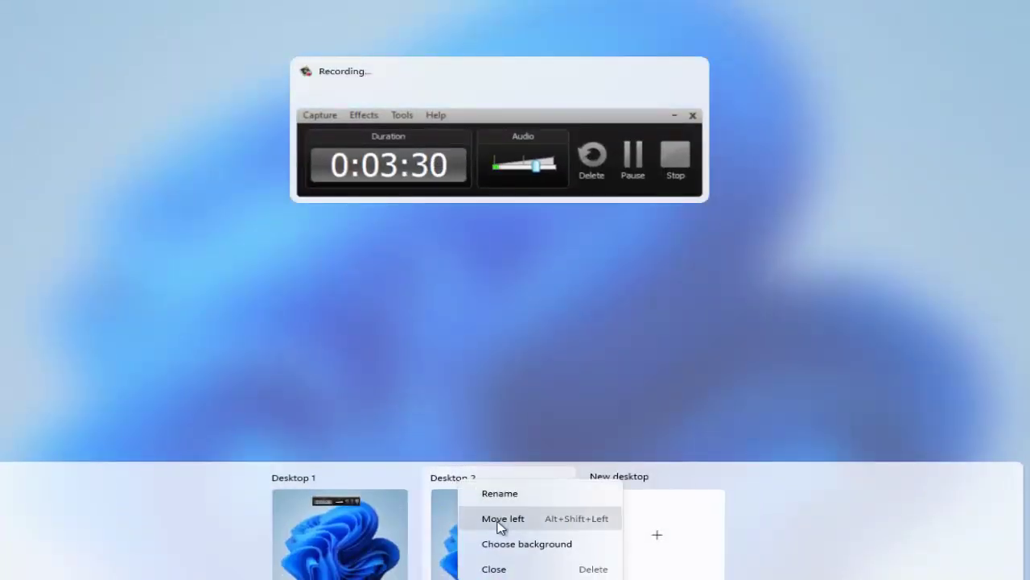